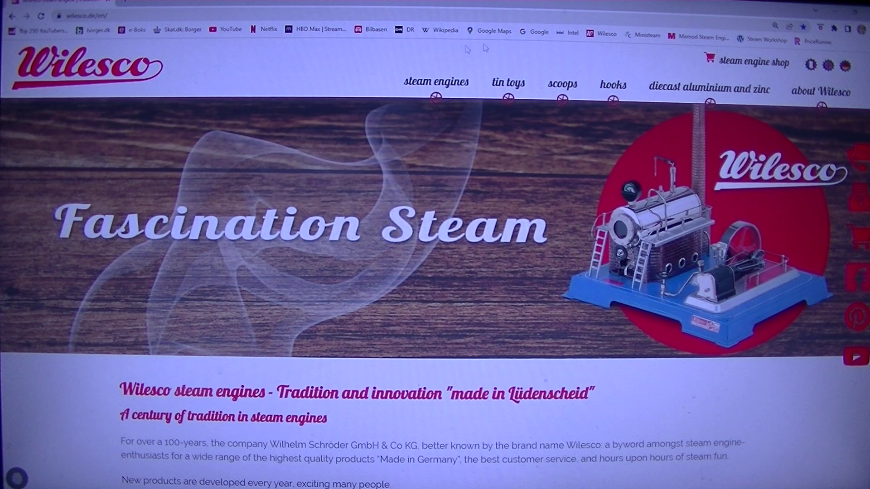
- Open the Wilesco steam engine shop and browse every Spare parts category tile
{"action": "left_click", "coordinate": [774, 65]}
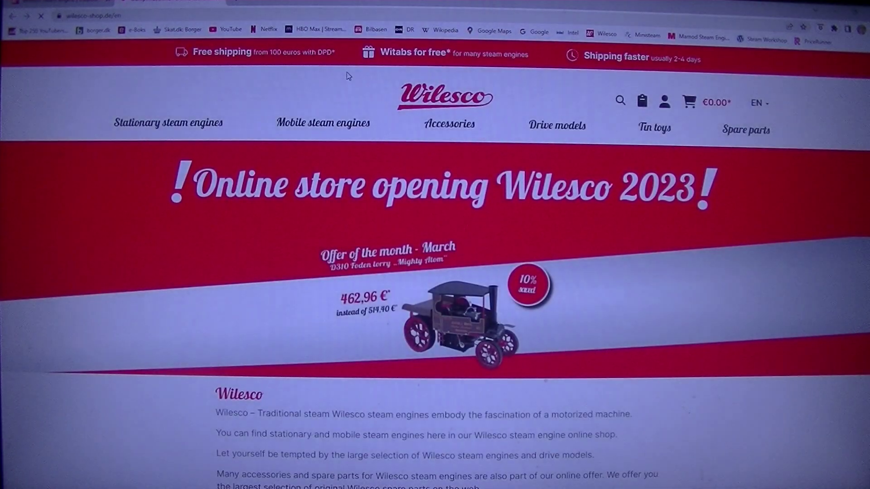
{"action": "left_click", "coordinate": [746, 130]}
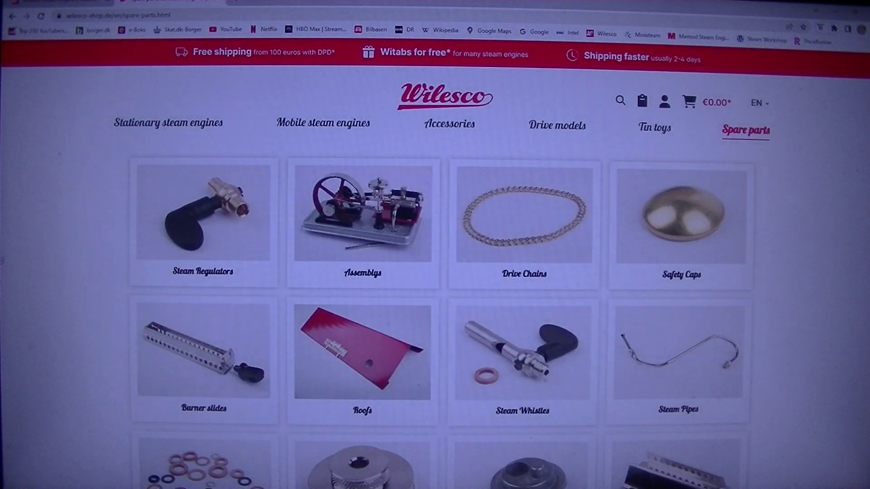
{"action": "scroll", "coordinate": [13, 287], "scroll_direction": "down", "scroll_amount": 3}
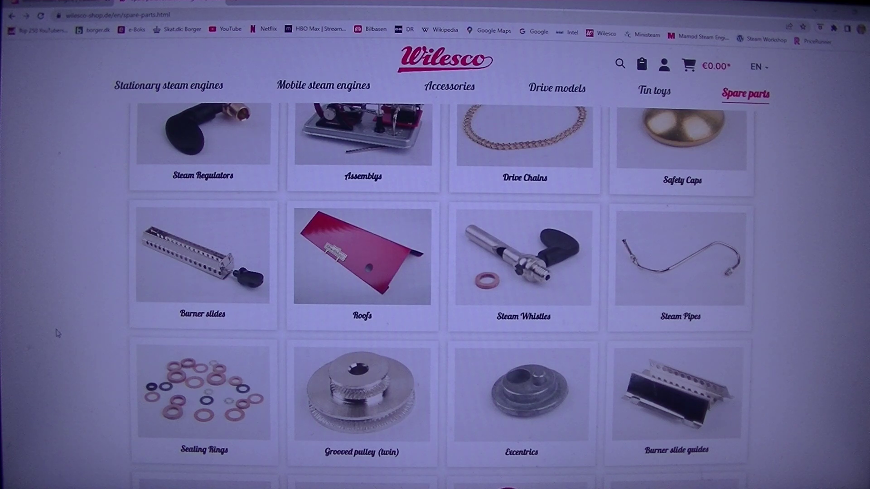
{"action": "scroll", "coordinate": [57, 333], "scroll_direction": "up", "scroll_amount": 4}
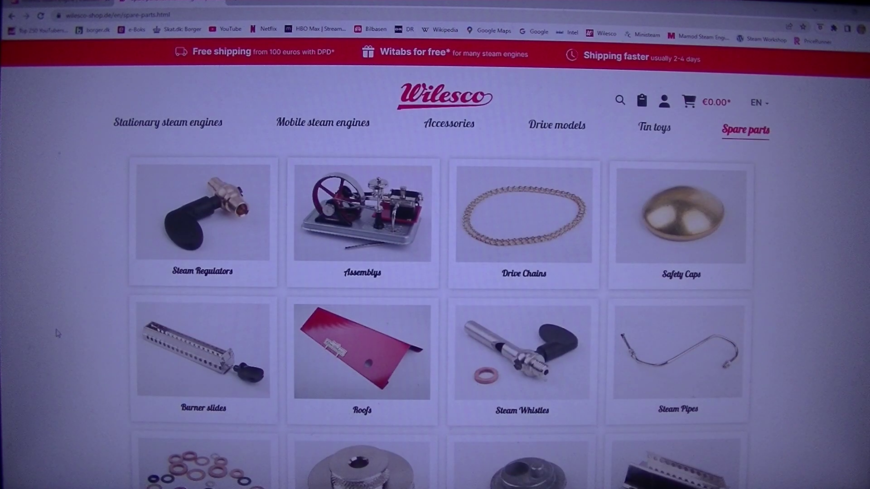
{"action": "scroll", "coordinate": [58, 333], "scroll_direction": "down", "scroll_amount": 2}
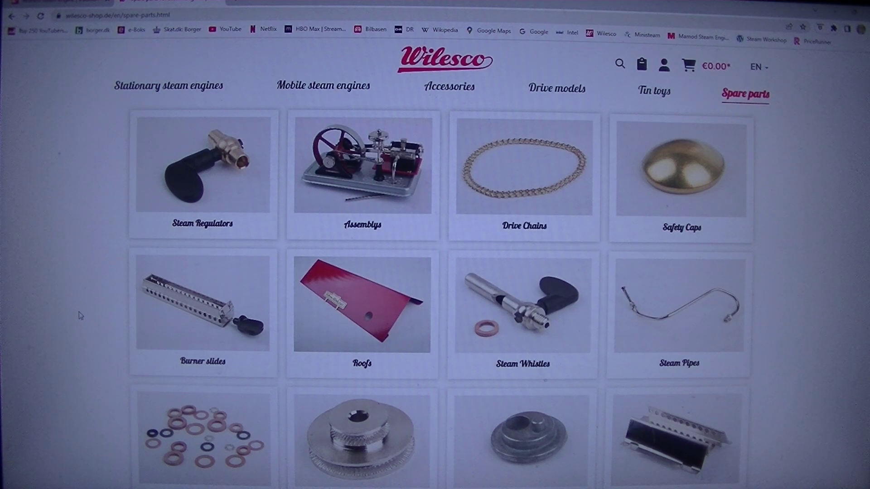
{"action": "scroll", "coordinate": [116, 309], "scroll_direction": "down", "scroll_amount": 3}
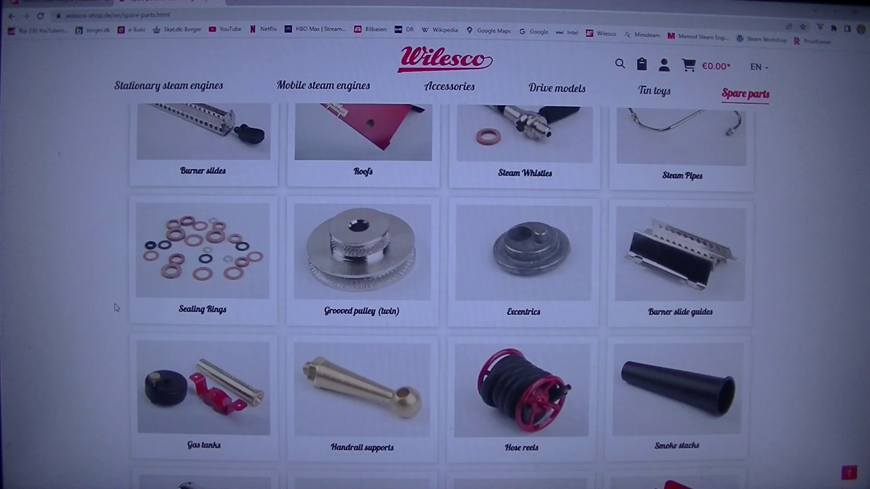
{"action": "scroll", "coordinate": [116, 307], "scroll_direction": "down", "scroll_amount": 3}
{"action": "scroll", "coordinate": [116, 309], "scroll_direction": "down", "scroll_amount": 5}
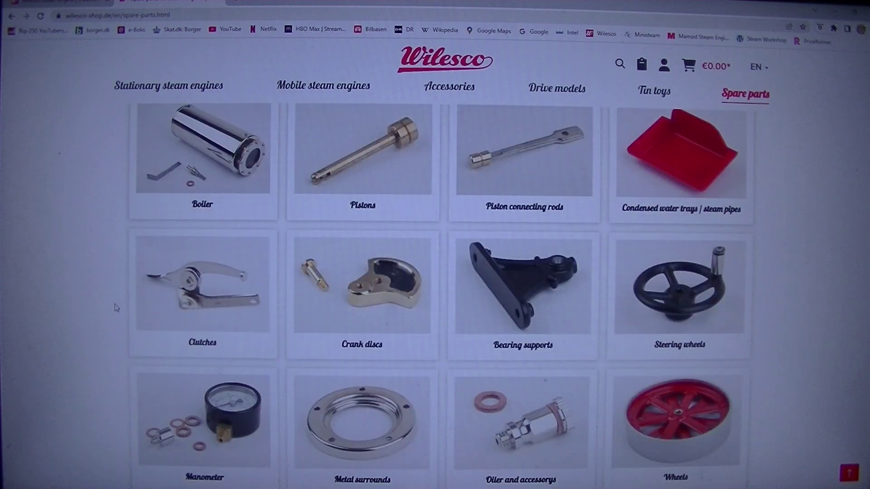
{"action": "scroll", "coordinate": [116, 308], "scroll_direction": "down", "scroll_amount": 3}
{"action": "scroll", "coordinate": [115, 308], "scroll_direction": "down", "scroll_amount": 4}
{"action": "scroll", "coordinate": [115, 308], "scroll_direction": "up", "scroll_amount": 1}
{"action": "scroll", "coordinate": [116, 308], "scroll_direction": "down", "scroll_amount": 5}
{"action": "scroll", "coordinate": [116, 308], "scroll_direction": "down", "scroll_amount": 5}
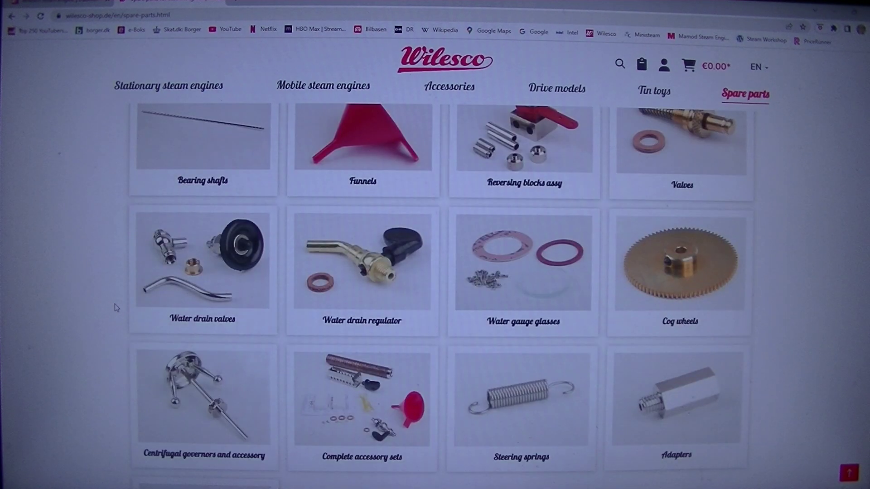
{"action": "scroll", "coordinate": [115, 308], "scroll_direction": "down", "scroll_amount": 4}
{"action": "scroll", "coordinate": [116, 308], "scroll_direction": "up", "scroll_amount": 6}
{"action": "scroll", "coordinate": [116, 308], "scroll_direction": "up", "scroll_amount": 6}
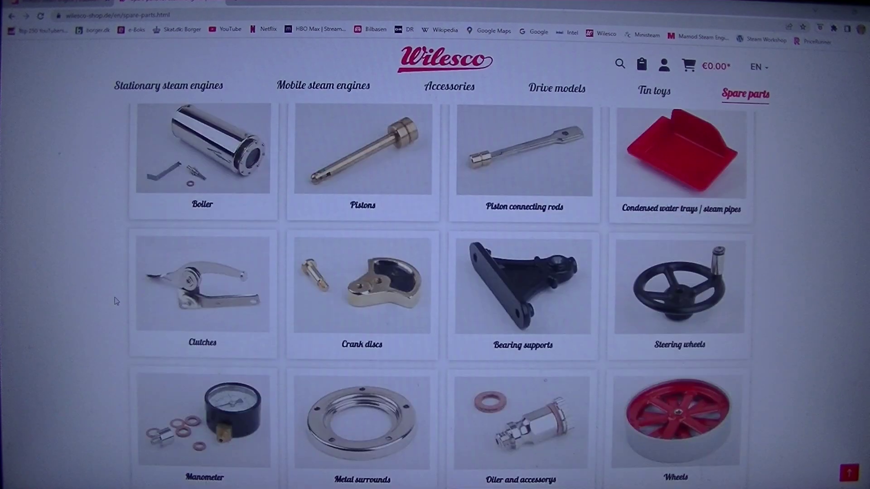
{"action": "scroll", "coordinate": [116, 309], "scroll_direction": "up", "scroll_amount": 6}
{"action": "scroll", "coordinate": [116, 307], "scroll_direction": "up", "scroll_amount": 2}
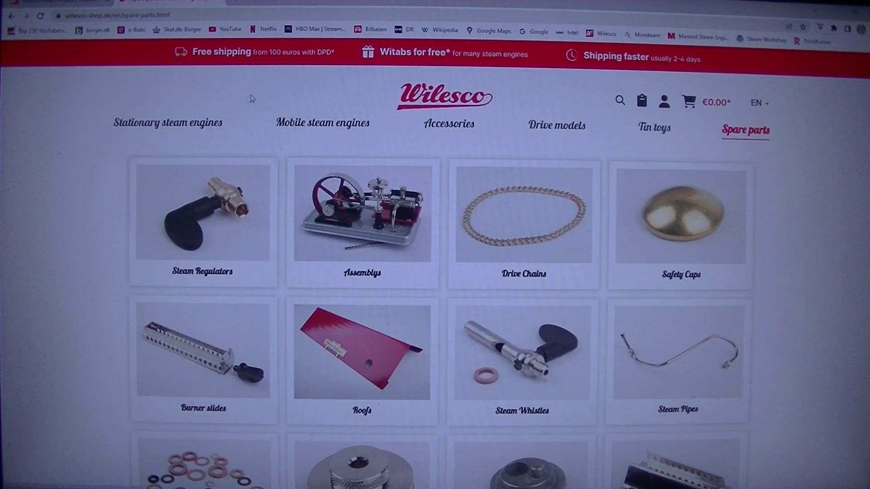
- Go from Stationary steam engines to Spare parts > Boiler and scroll through the boiler products
{"action": "left_click", "coordinate": [200, 127]}
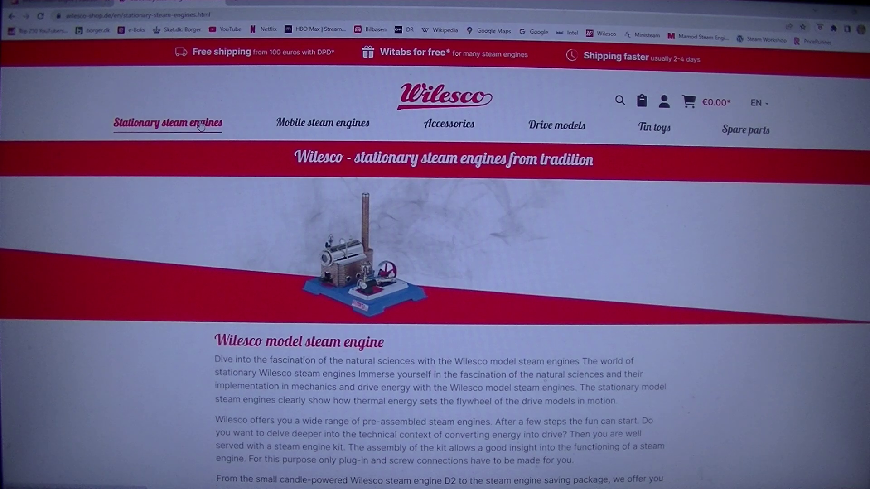
{"action": "scroll", "coordinate": [125, 249], "scroll_direction": "down", "scroll_amount": 5}
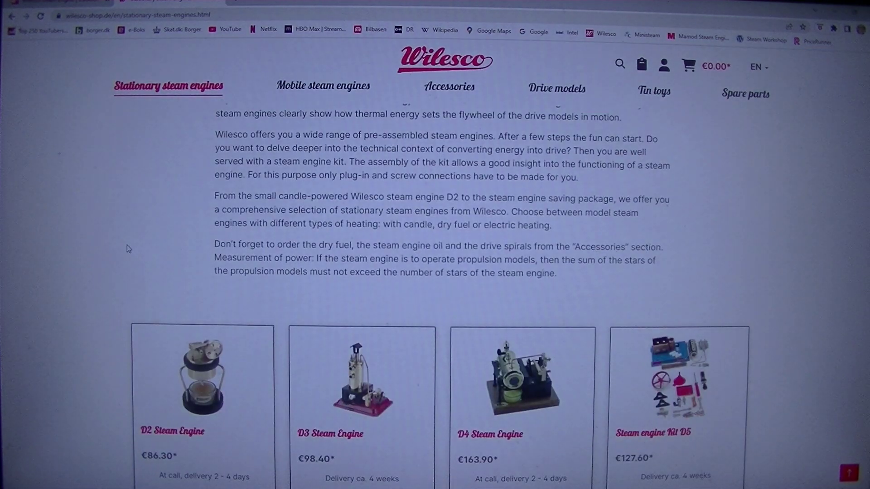
{"action": "scroll", "coordinate": [128, 249], "scroll_direction": "down", "scroll_amount": 5}
{"action": "scroll", "coordinate": [106, 235], "scroll_direction": "up", "scroll_amount": 5}
{"action": "scroll", "coordinate": [106, 235], "scroll_direction": "up", "scroll_amount": 5}
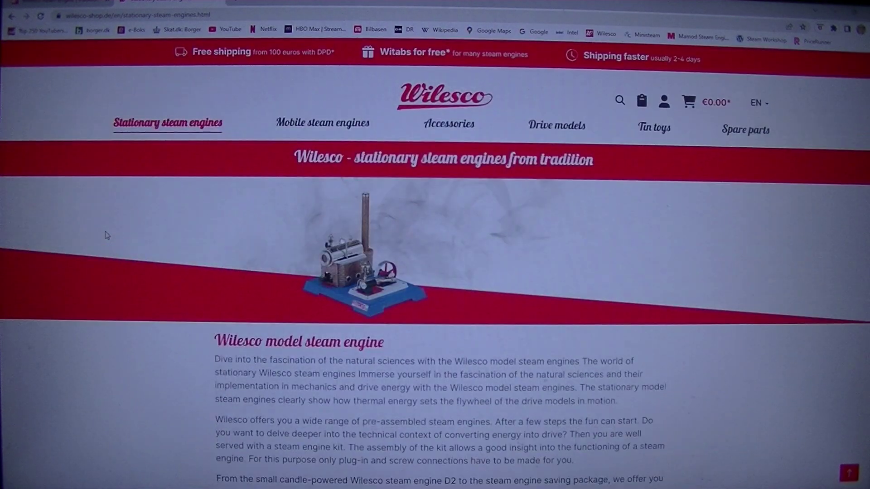
{"action": "left_click", "coordinate": [746, 130]}
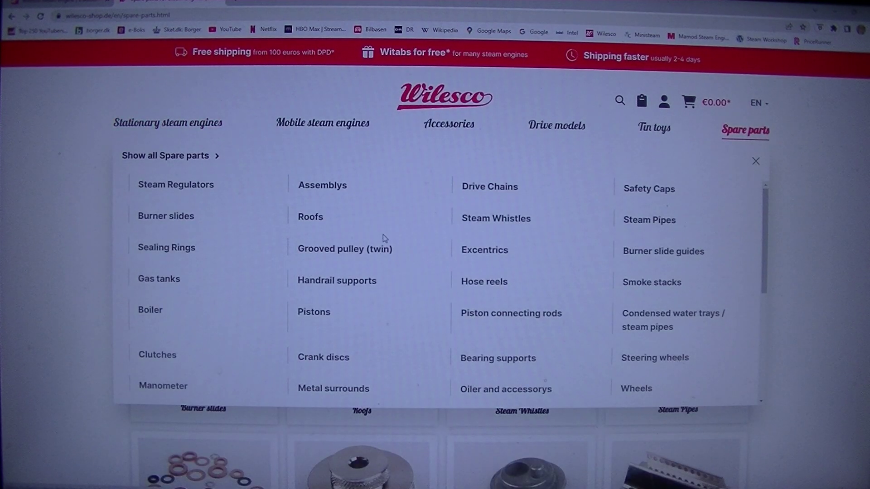
{"action": "left_click", "coordinate": [839, 135]}
{"action": "left_click", "coordinate": [150, 310]}
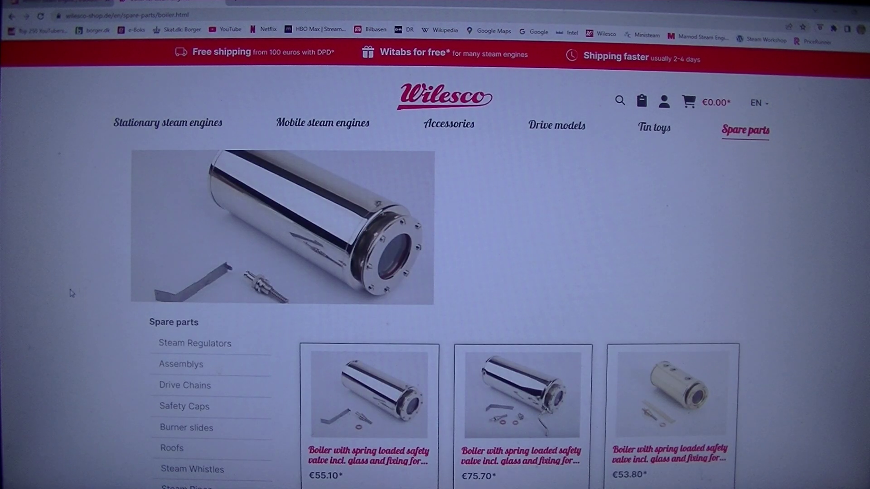
{"action": "scroll", "coordinate": [75, 293], "scroll_direction": "down", "scroll_amount": 5}
{"action": "scroll", "coordinate": [72, 293], "scroll_direction": "up", "scroll_amount": 3}
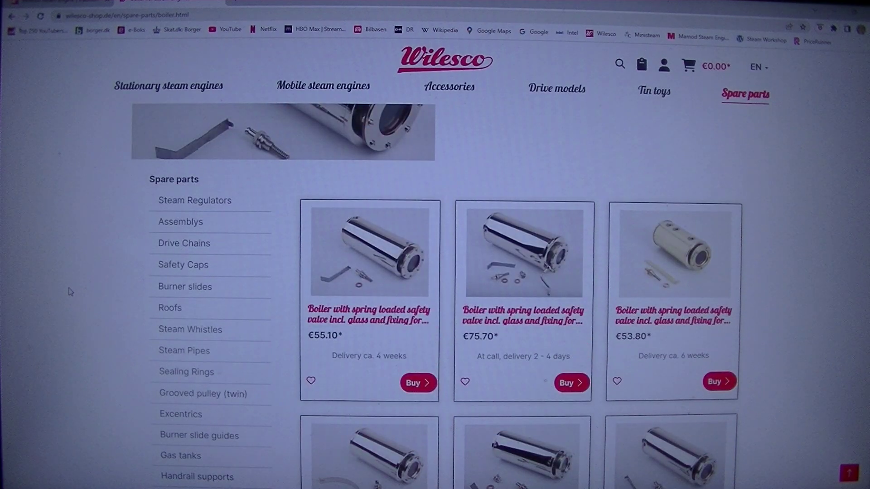
{"action": "scroll", "coordinate": [70, 291], "scroll_direction": "down", "scroll_amount": 5}
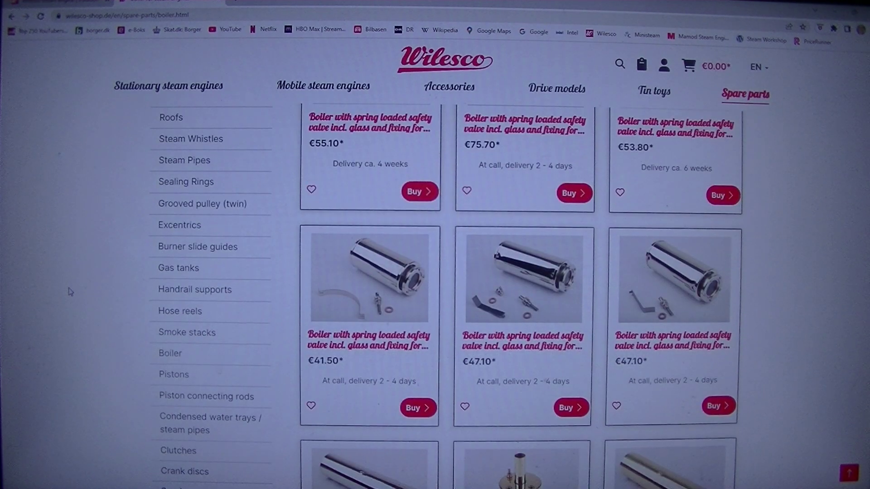
{"action": "scroll", "coordinate": [70, 291], "scroll_direction": "down", "scroll_amount": 3}
{"action": "scroll", "coordinate": [71, 290], "scroll_direction": "down", "scroll_amount": 2}
{"action": "scroll", "coordinate": [71, 286], "scroll_direction": "down", "scroll_amount": 3}
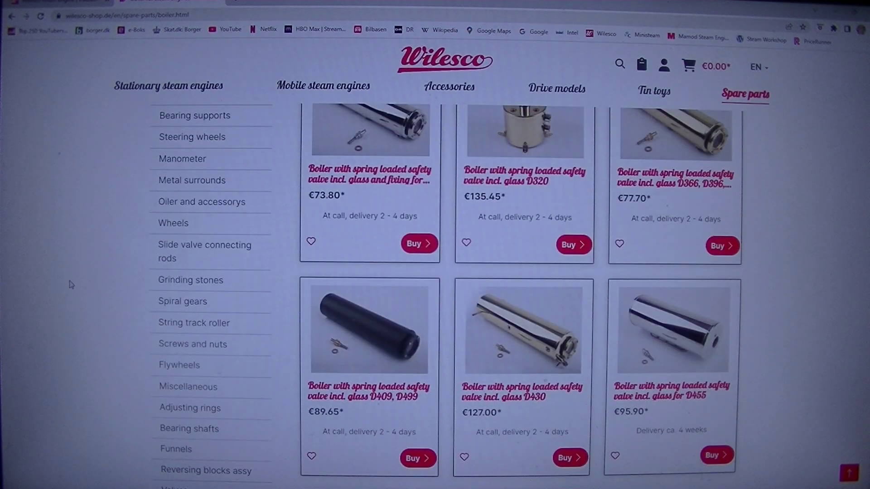
{"action": "scroll", "coordinate": [70, 284], "scroll_direction": "down", "scroll_amount": 4}
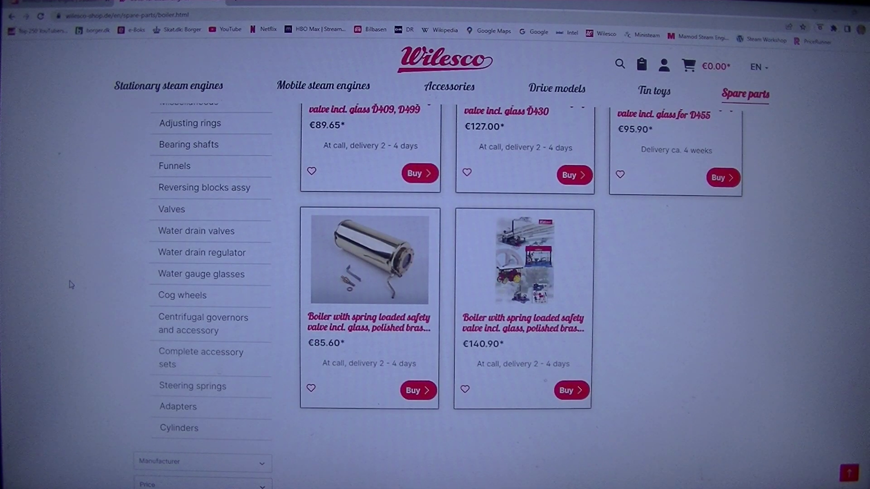
- View the polished brass D21 boiler's enlarged photo, then read its €85.60 price and description
{"action": "left_click", "coordinate": [376, 269]}
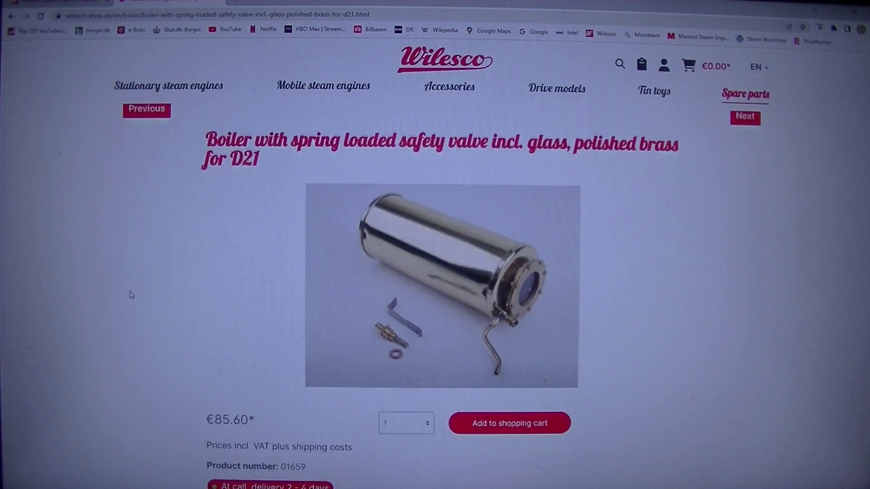
{"action": "left_click", "coordinate": [484, 277]}
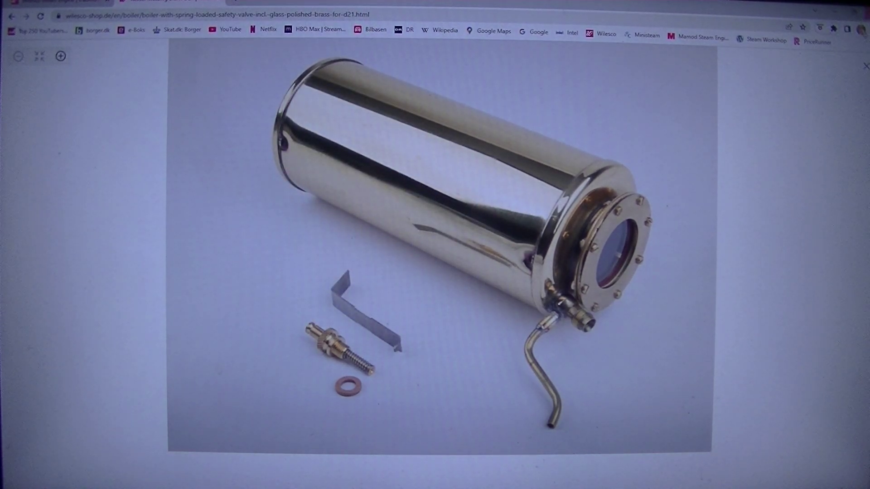
{"action": "left_click", "coordinate": [866, 66]}
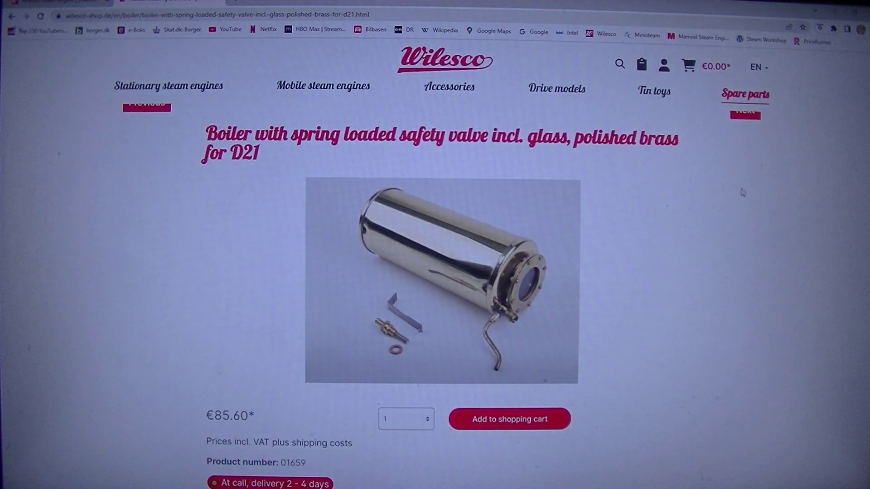
{"action": "scroll", "coordinate": [745, 246], "scroll_direction": "down", "scroll_amount": 5}
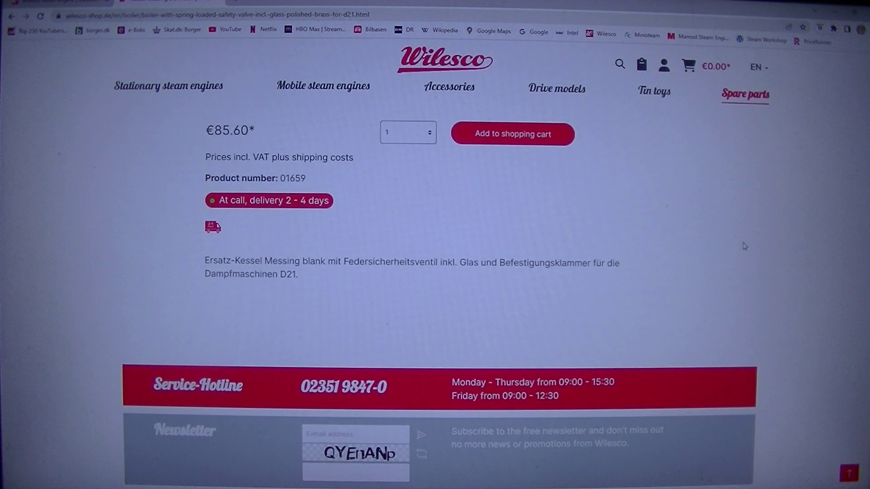
{"action": "scroll", "coordinate": [744, 246], "scroll_direction": "up", "scroll_amount": 2}
{"action": "scroll", "coordinate": [744, 246], "scroll_direction": "up", "scroll_amount": 5}
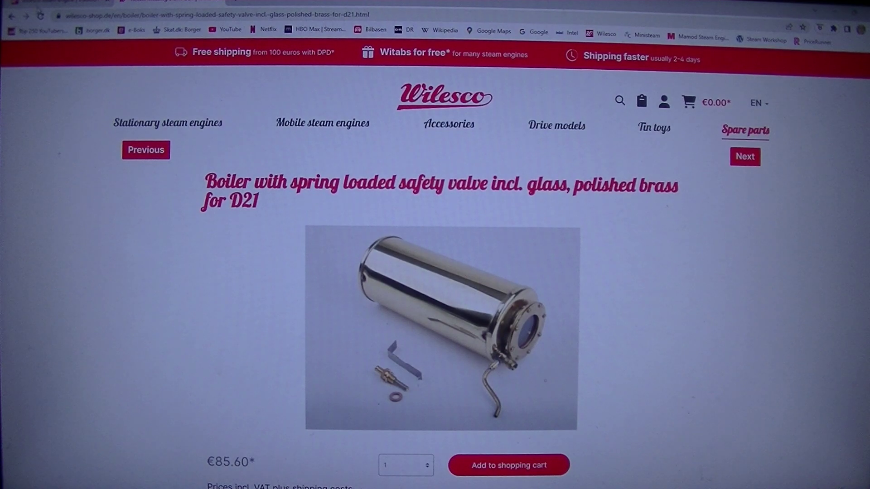
- Check the D365/D368/D405/D495 boiler's enlarged photo, then return to the boiler listing
{"action": "left_click", "coordinate": [12, 15]}
{"action": "scroll", "coordinate": [804, 268], "scroll_direction": "up", "scroll_amount": 2}
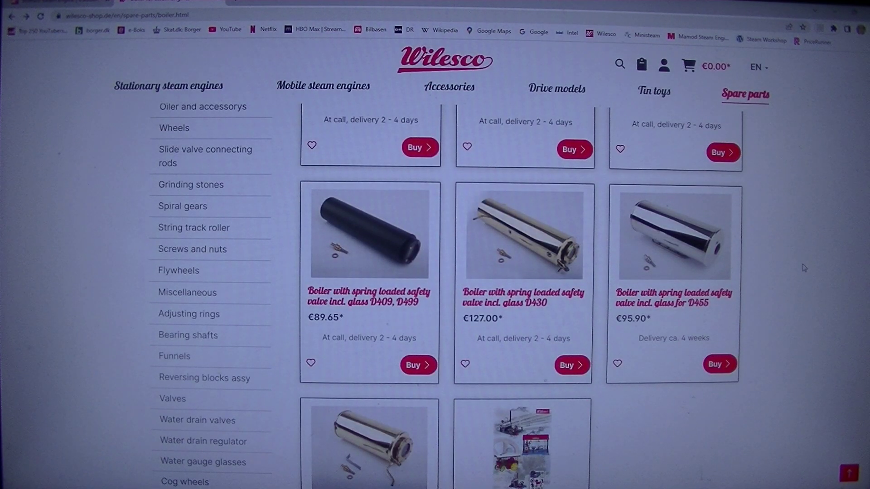
{"action": "scroll", "coordinate": [804, 268], "scroll_direction": "up", "scroll_amount": 3}
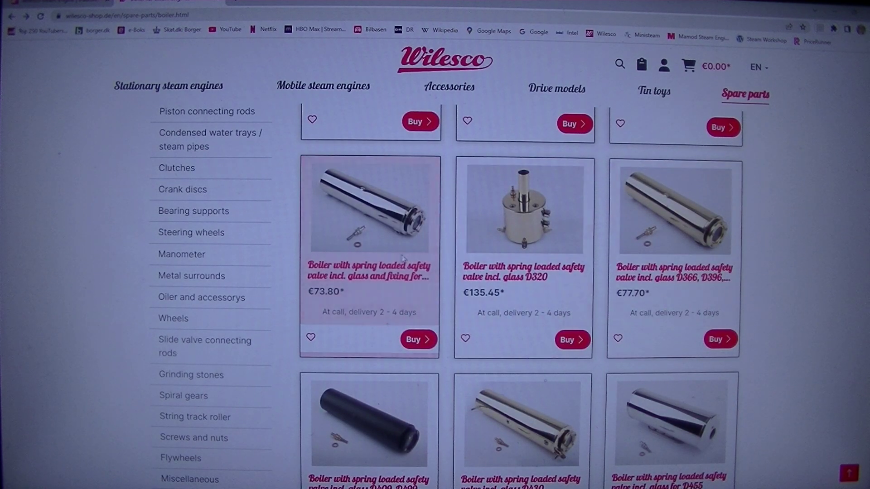
{"action": "left_click", "coordinate": [366, 213]}
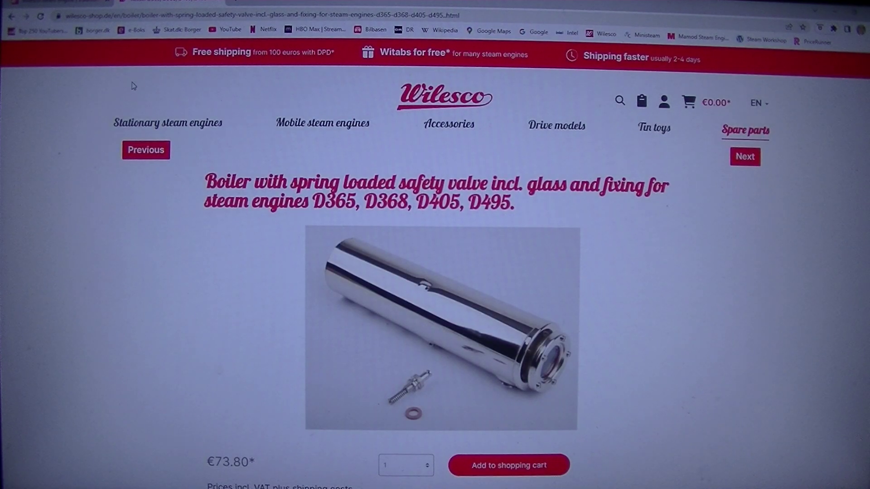
{"action": "left_click", "coordinate": [421, 270]}
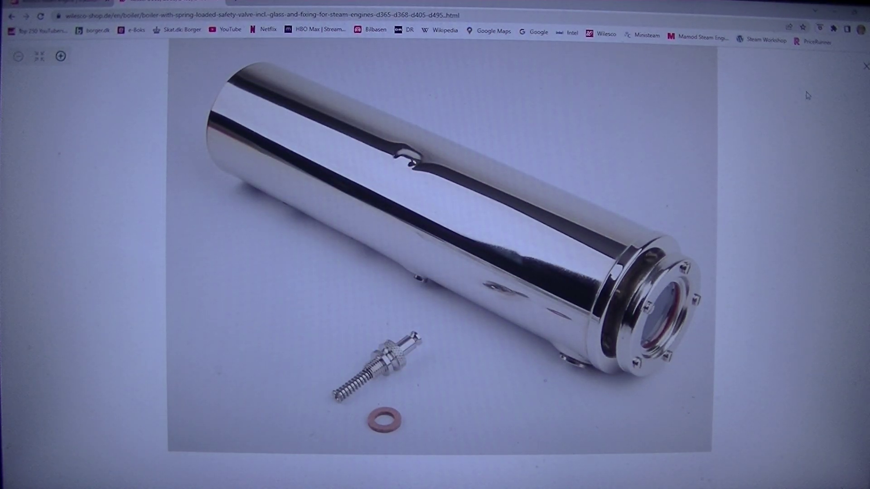
{"action": "left_click", "coordinate": [865, 66]}
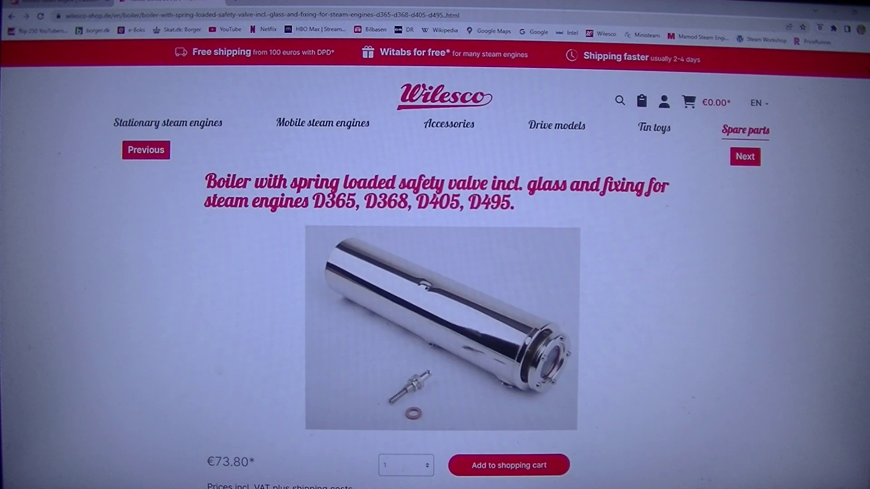
{"action": "left_click", "coordinate": [10, 15]}
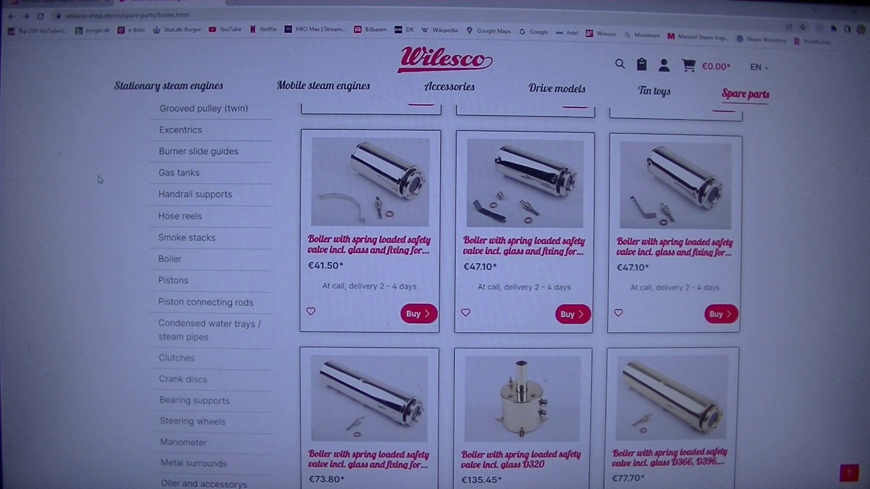
{"action": "scroll", "coordinate": [370, 204], "scroll_direction": "down", "scroll_amount": 3}
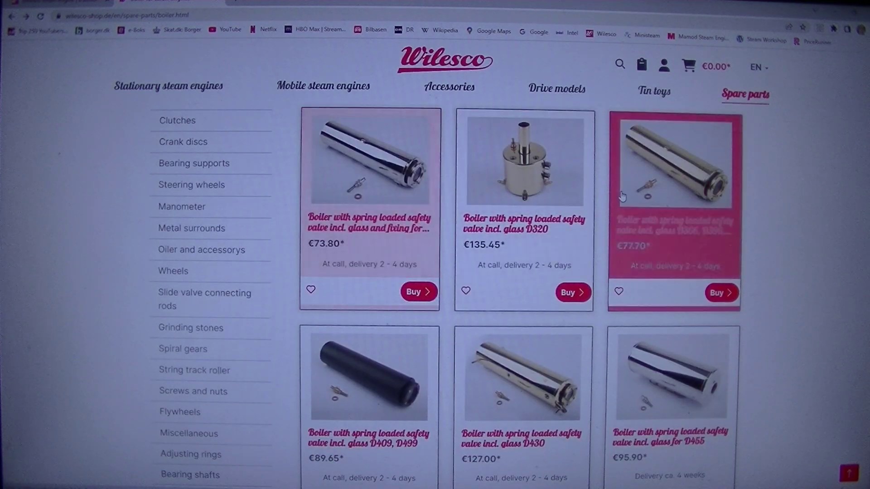
{"action": "scroll", "coordinate": [371, 204], "scroll_direction": "down", "scroll_amount": 3}
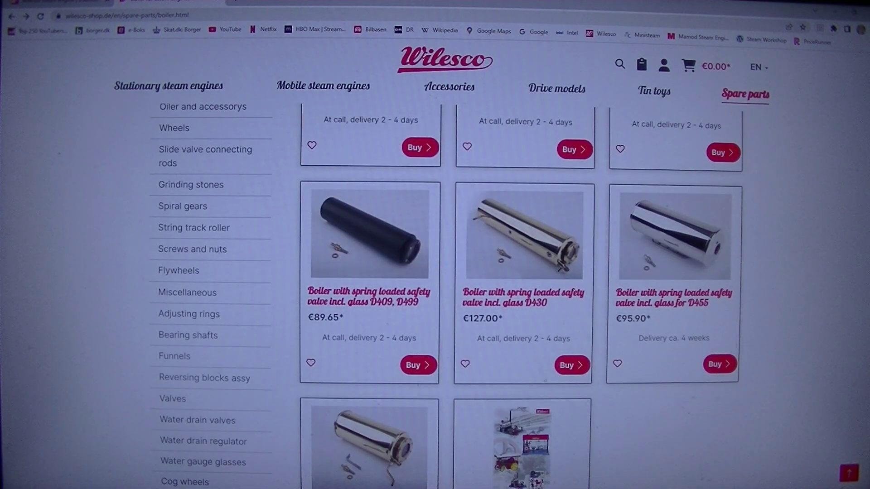
{"action": "scroll", "coordinate": [823, 218], "scroll_direction": "down", "scroll_amount": 3}
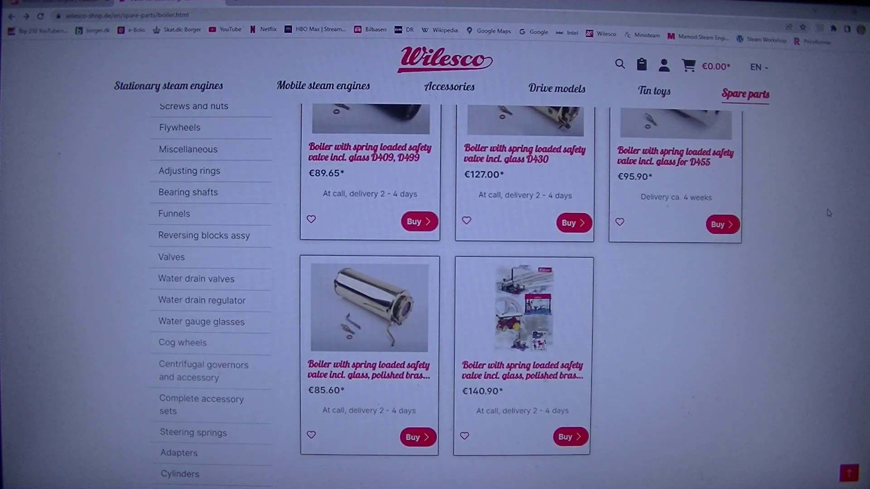
{"action": "scroll", "coordinate": [828, 213], "scroll_direction": "up", "scroll_amount": 3}
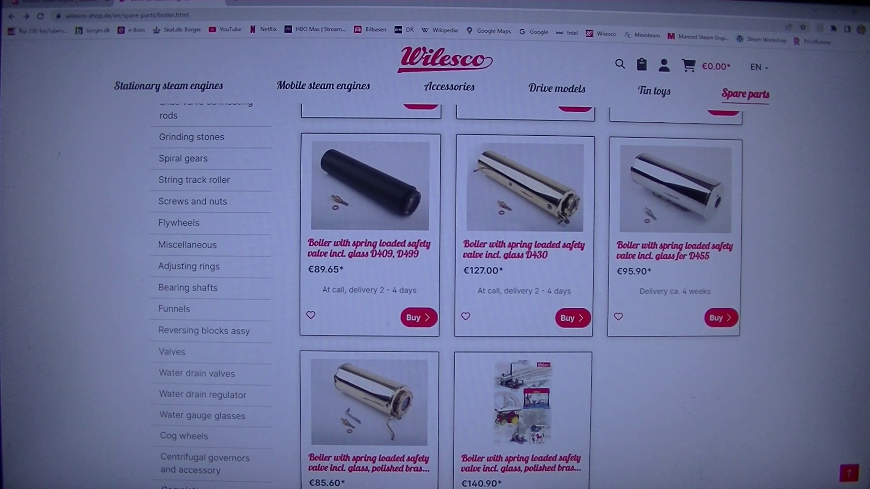
{"action": "scroll", "coordinate": [823, 218], "scroll_direction": "down", "scroll_amount": 3}
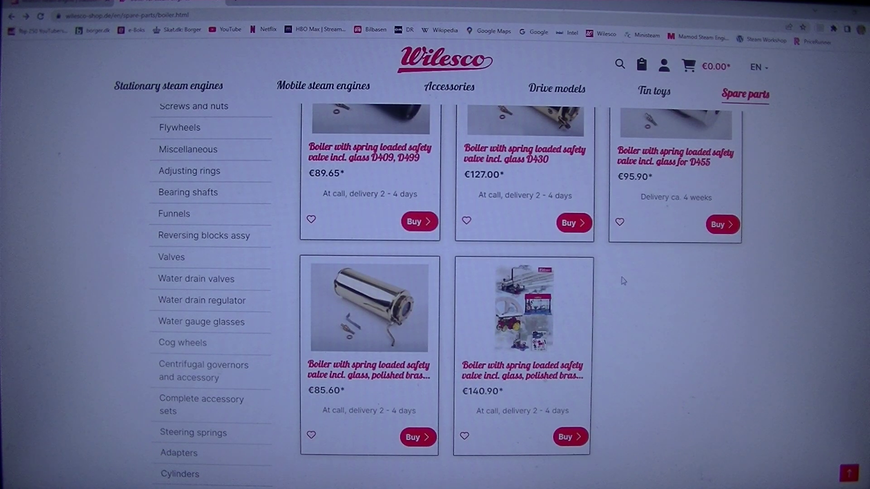
- Open the D305 polished brass boiler, go back, then show the two €18.30 Water drain valves
{"action": "left_click", "coordinate": [518, 299]}
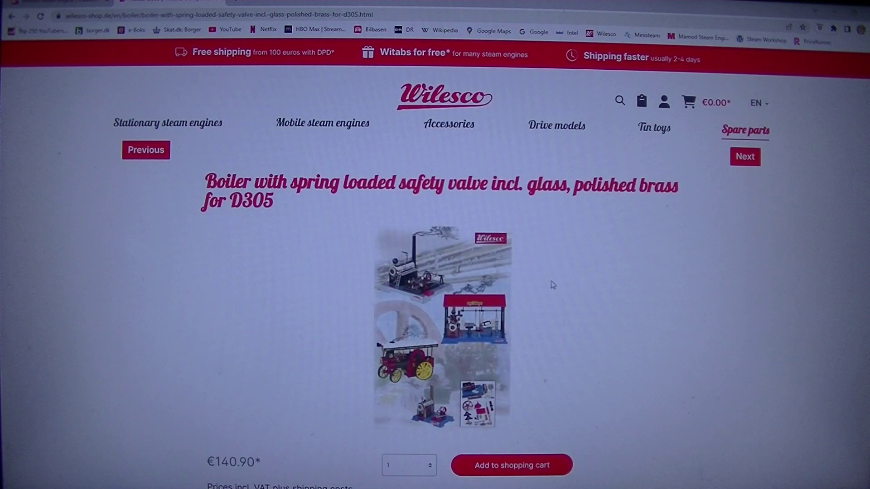
{"action": "scroll", "coordinate": [570, 278], "scroll_direction": "down", "scroll_amount": 5}
{"action": "scroll", "coordinate": [598, 259], "scroll_direction": "up", "scroll_amount": 2}
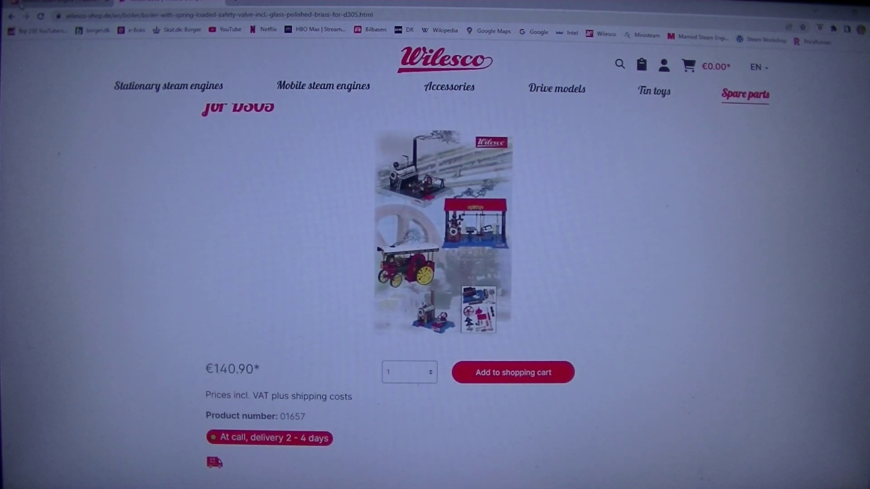
{"action": "left_click", "coordinate": [12, 15]}
{"action": "scroll", "coordinate": [62, 110], "scroll_direction": "up", "scroll_amount": 5}
{"action": "scroll", "coordinate": [61, 110], "scroll_direction": "up", "scroll_amount": 2}
{"action": "scroll", "coordinate": [65, 100], "scroll_direction": "down", "scroll_amount": 3}
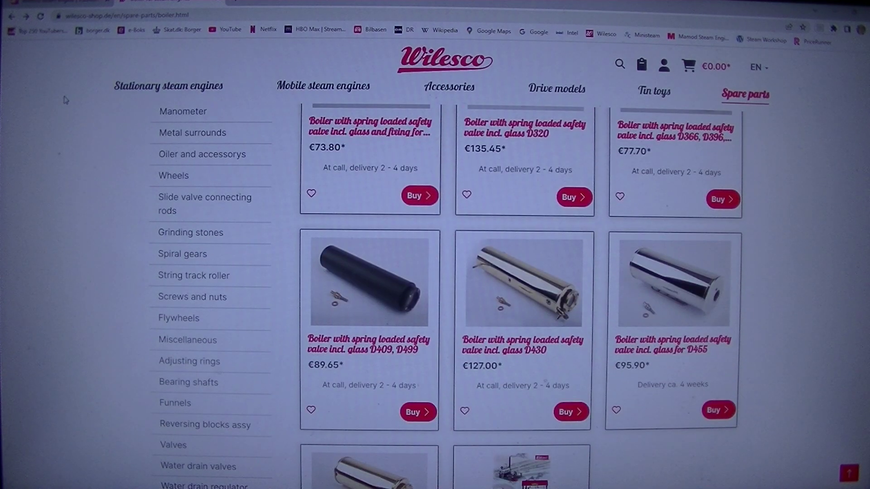
{"action": "scroll", "coordinate": [66, 100], "scroll_direction": "down", "scroll_amount": 3}
{"action": "scroll", "coordinate": [66, 100], "scroll_direction": "down", "scroll_amount": 2}
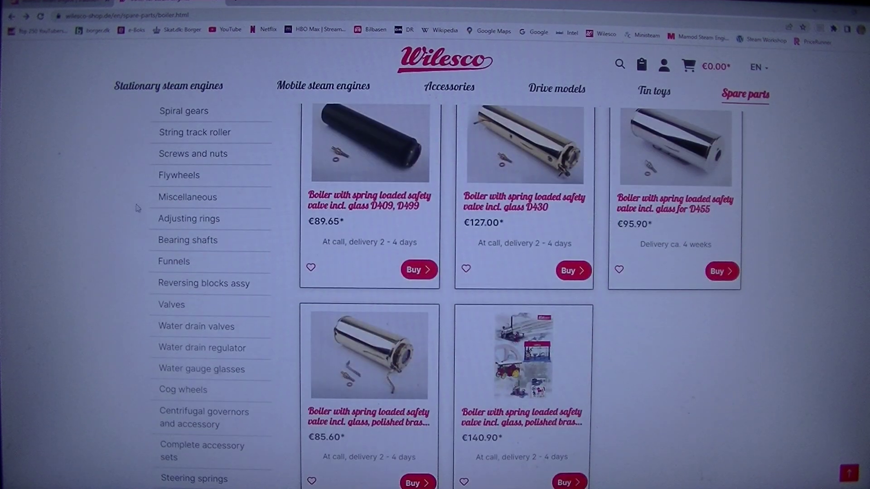
{"action": "left_click", "coordinate": [197, 327]}
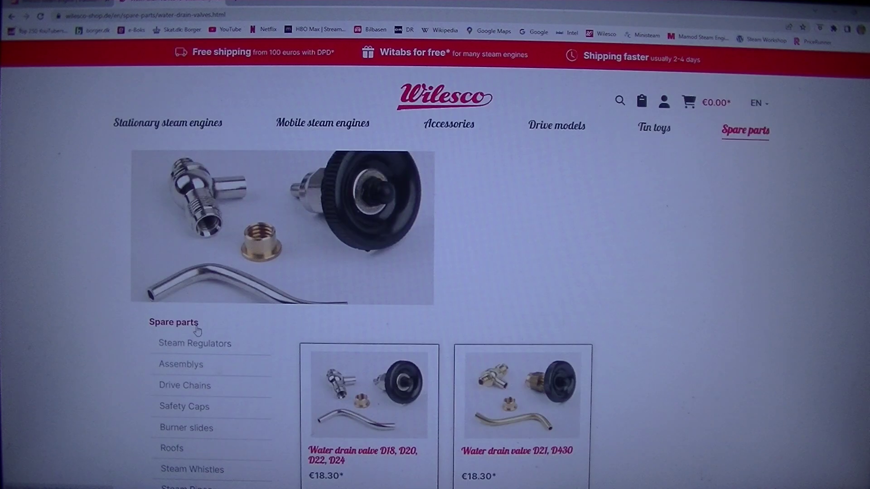
{"action": "scroll", "coordinate": [673, 162], "scroll_direction": "down", "scroll_amount": 2}
{"action": "scroll", "coordinate": [673, 162], "scroll_direction": "up", "scroll_amount": 2}
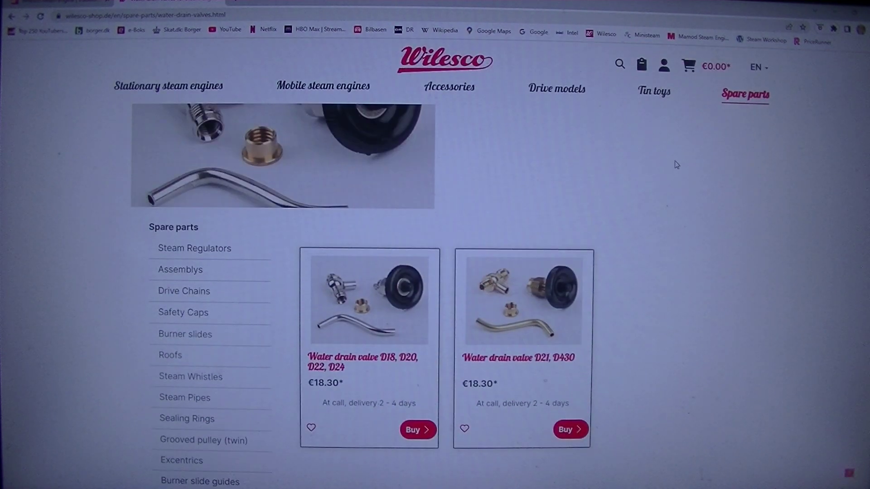
{"action": "scroll", "coordinate": [677, 164], "scroll_direction": "down", "scroll_amount": 3}
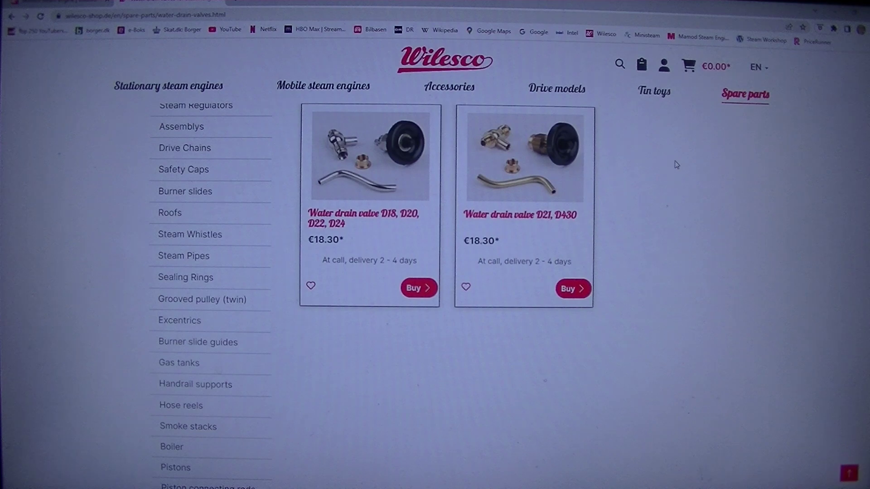
{"action": "scroll", "coordinate": [677, 165], "scroll_direction": "down", "scroll_amount": 4}
{"action": "scroll", "coordinate": [677, 165], "scroll_direction": "down", "scroll_amount": 3}
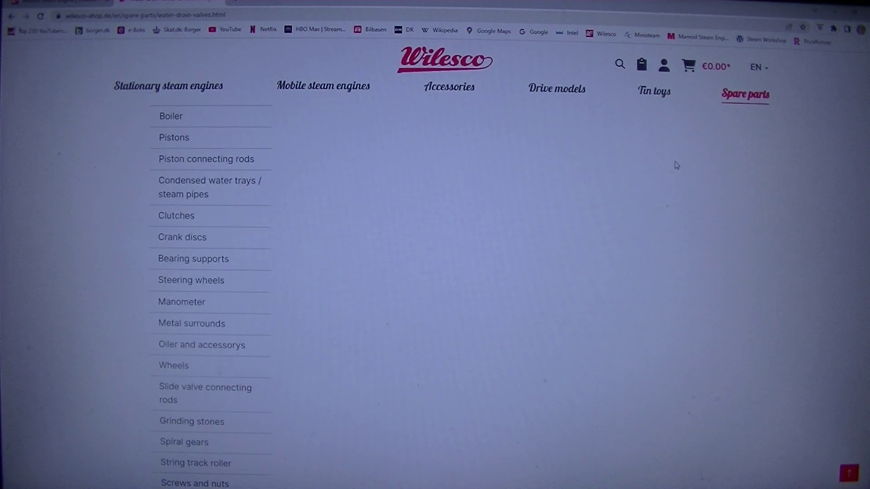
{"action": "scroll", "coordinate": [676, 165], "scroll_direction": "down", "scroll_amount": 3}
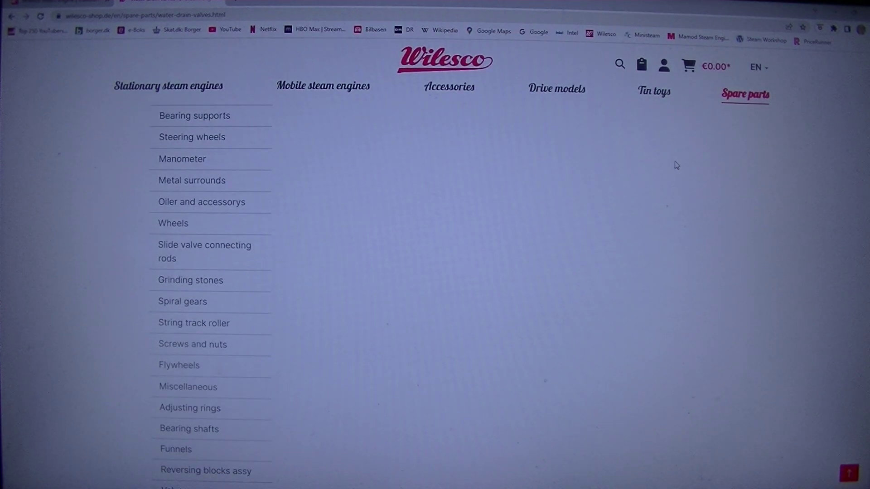
{"action": "scroll", "coordinate": [676, 165], "scroll_direction": "down", "scroll_amount": 3}
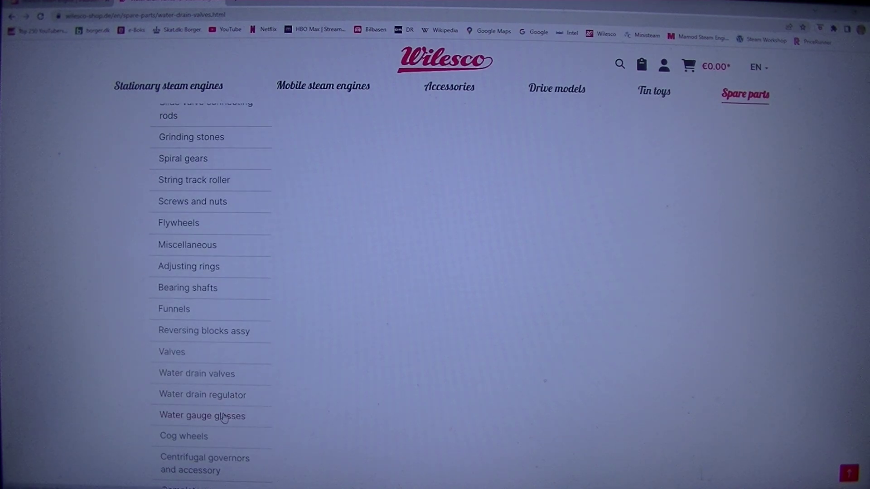
- Show the Water gauge glasses listing, priced €11.60 to €13.00, from the top
{"action": "left_click", "coordinate": [222, 418]}
{"action": "scroll", "coordinate": [435, 272], "scroll_direction": "down", "scroll_amount": 3}
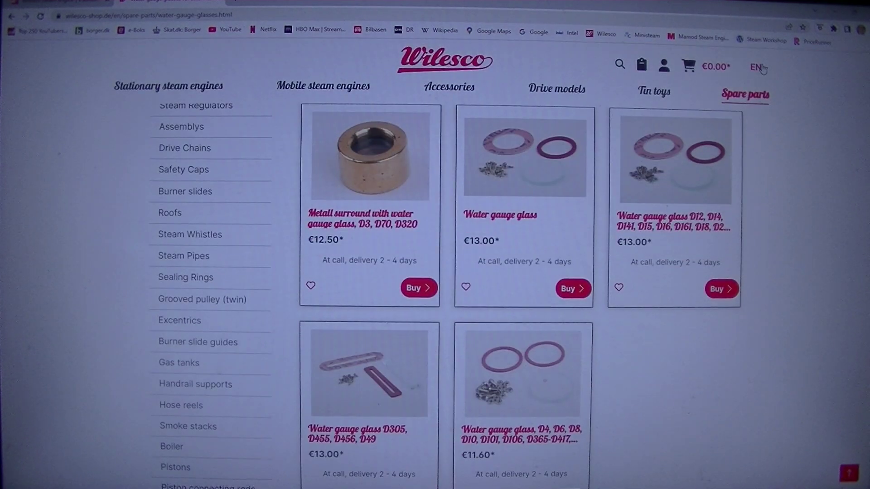
{"action": "scroll", "coordinate": [763, 69], "scroll_direction": "down", "scroll_amount": 2}
{"action": "scroll", "coordinate": [763, 69], "scroll_direction": "up", "scroll_amount": 6}
{"action": "scroll", "coordinate": [762, 68], "scroll_direction": "up", "scroll_amount": 3}
{"action": "scroll", "coordinate": [763, 69], "scroll_direction": "down", "scroll_amount": 3}
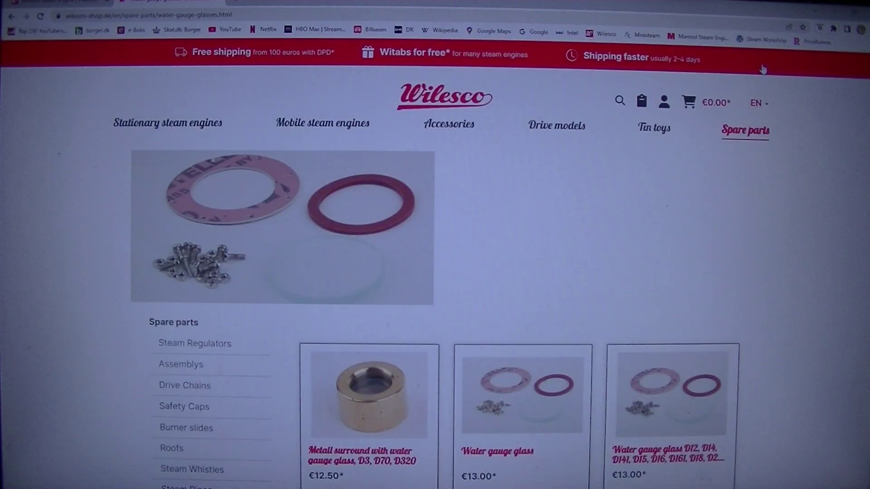